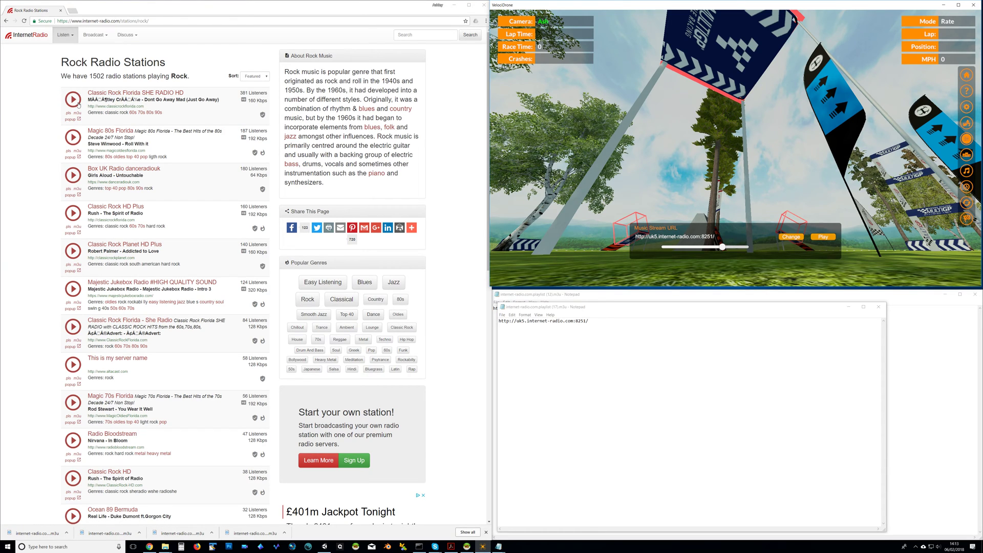
pyautogui.click(74, 214)
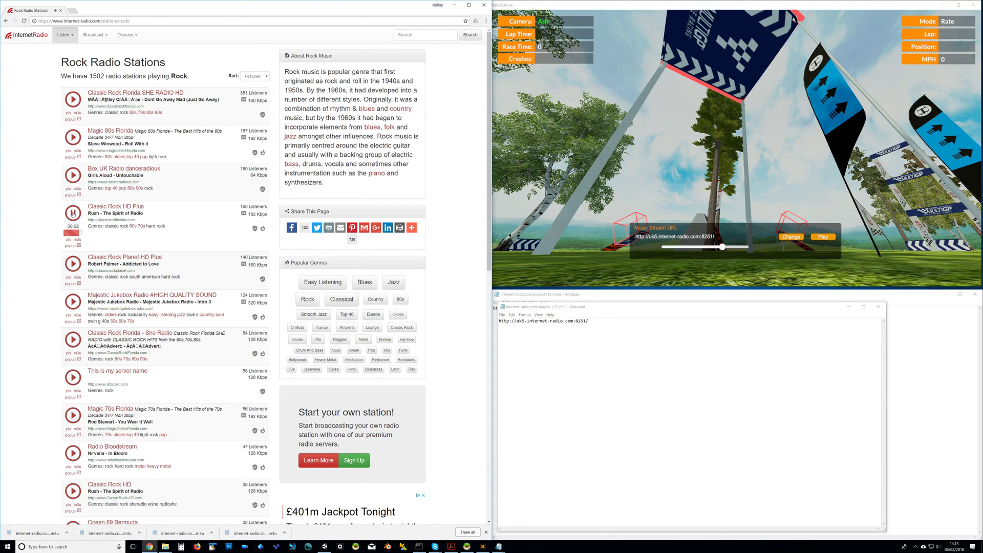
pyautogui.click(73, 214)
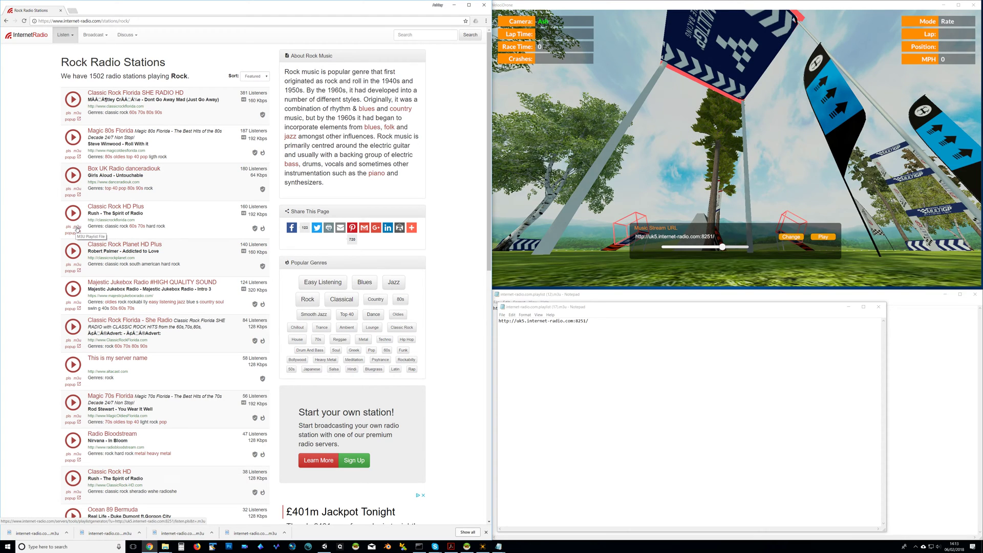
pyautogui.click(587, 310)
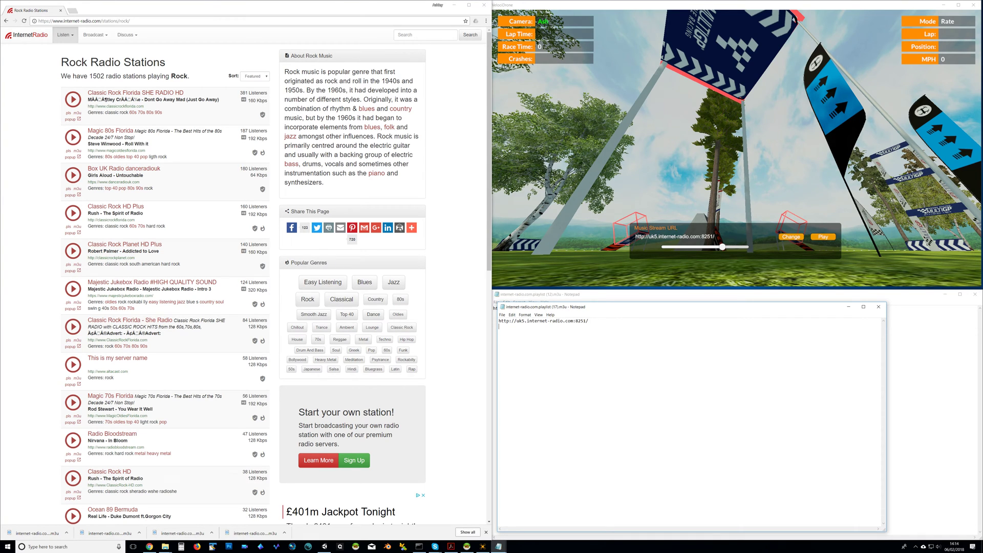
# Briefly play and stop the uk5:8251 stream in VelociDrone, then bring forward the uk6:8049 playlist.
pyautogui.click(654, 236)
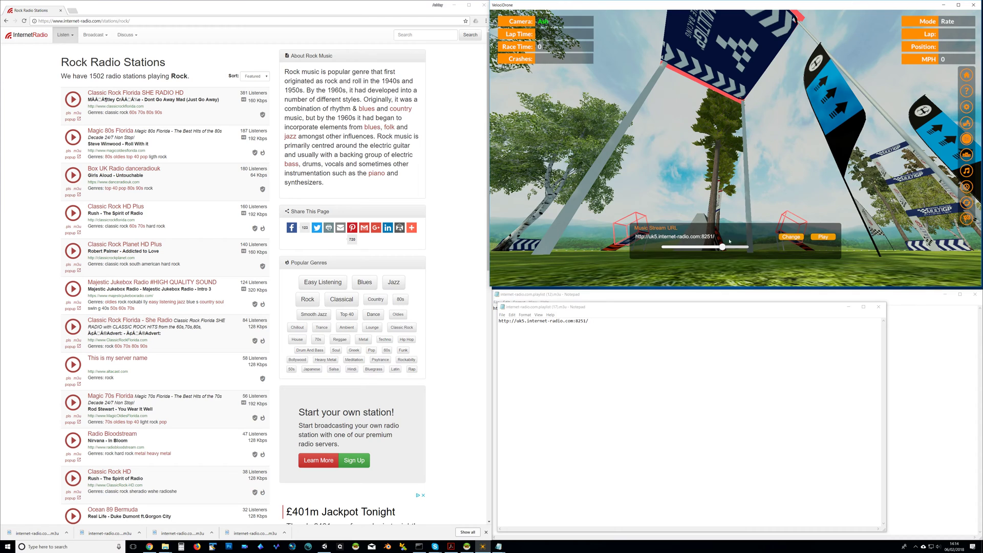
pyautogui.click(786, 238)
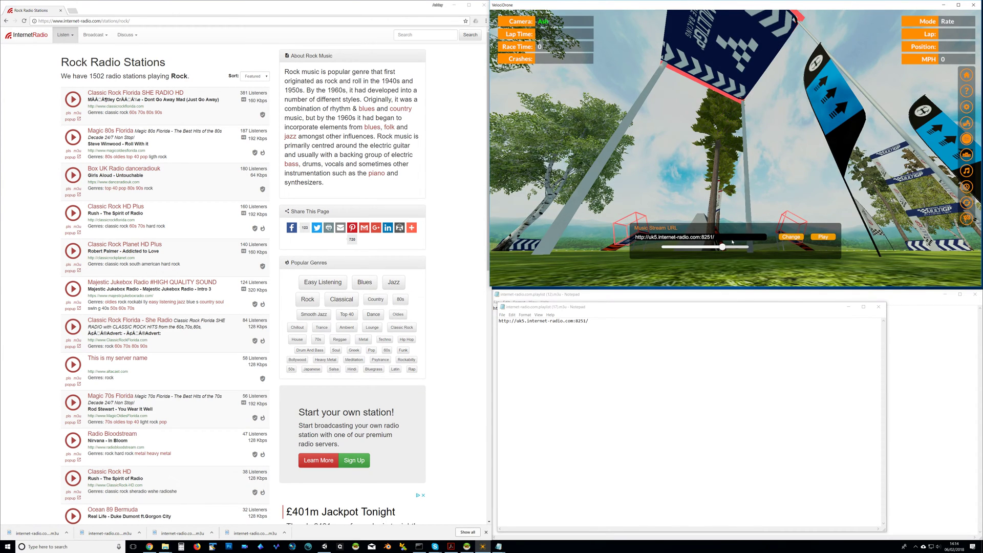
pyautogui.click(824, 237)
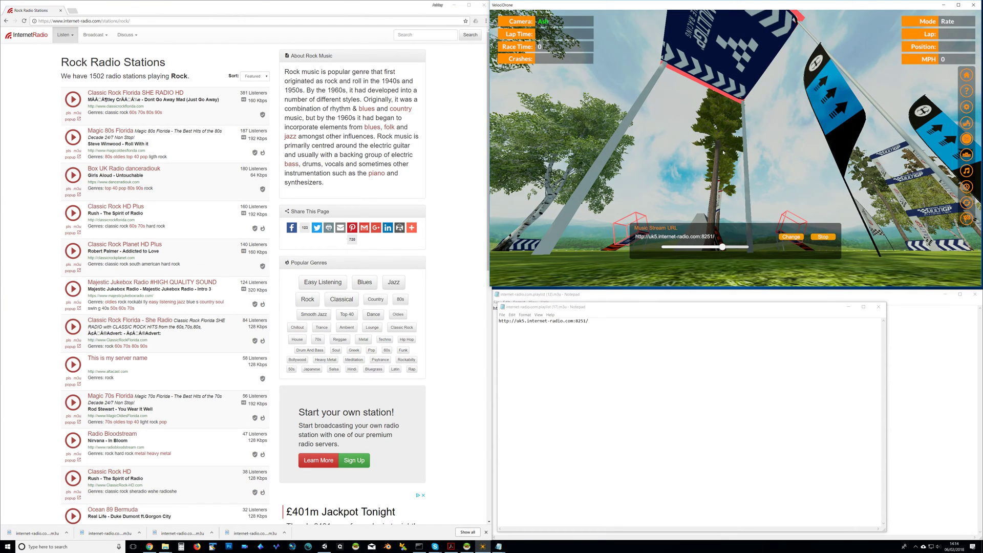
pyautogui.click(824, 237)
pyautogui.click(616, 299)
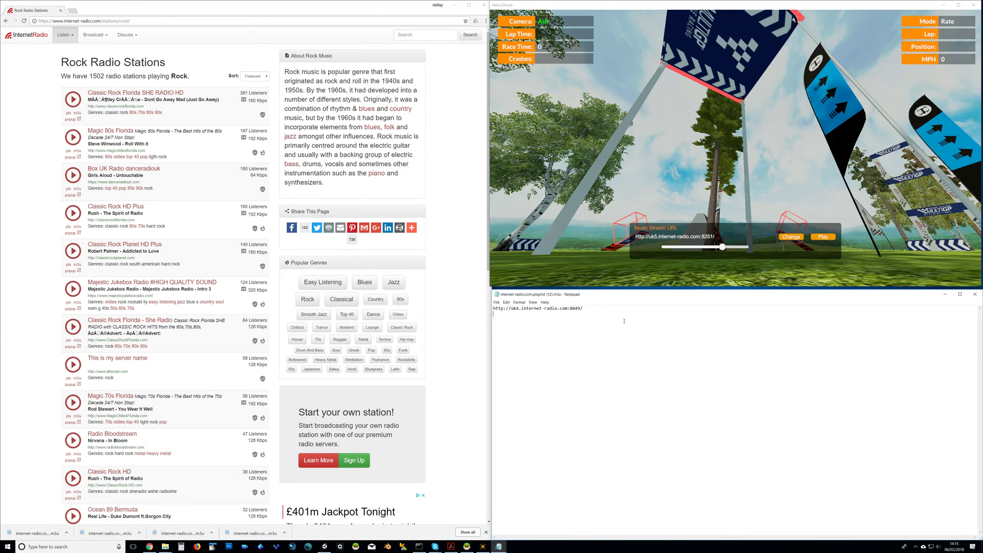
# Show Internet-Radio.com's Dance Radio Stations page (550 stations), then return to the Notepad playlist.
pyautogui.click(707, 257)
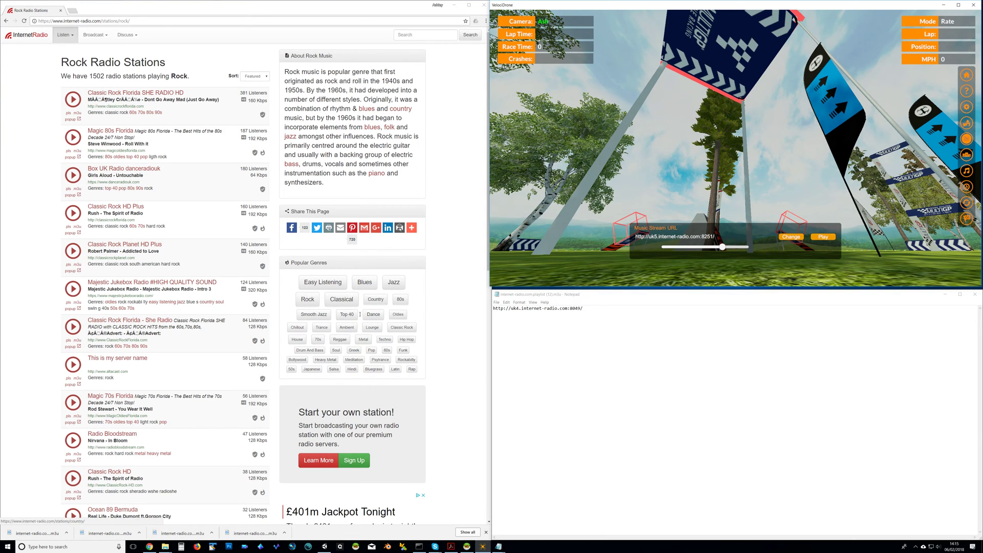
pyautogui.click(373, 315)
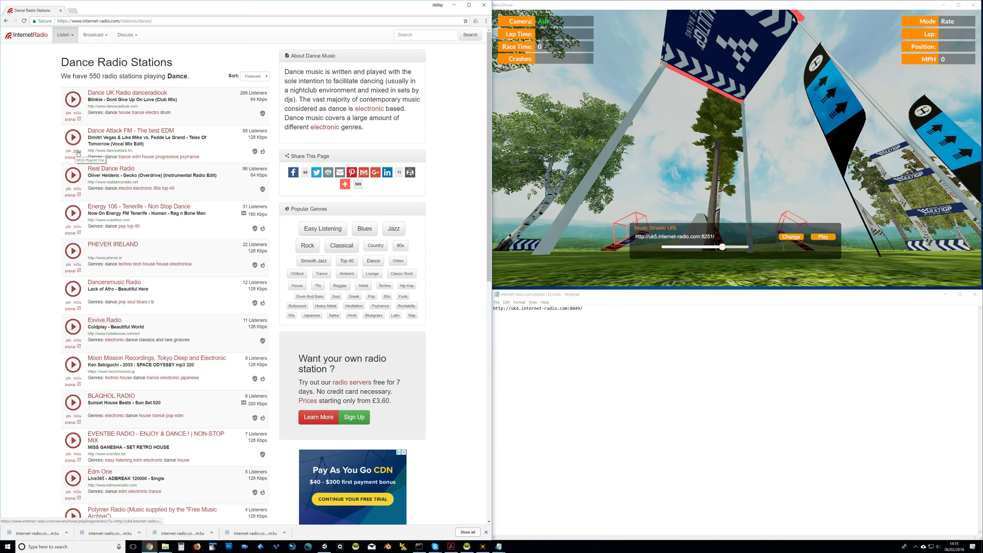
pyautogui.click(589, 306)
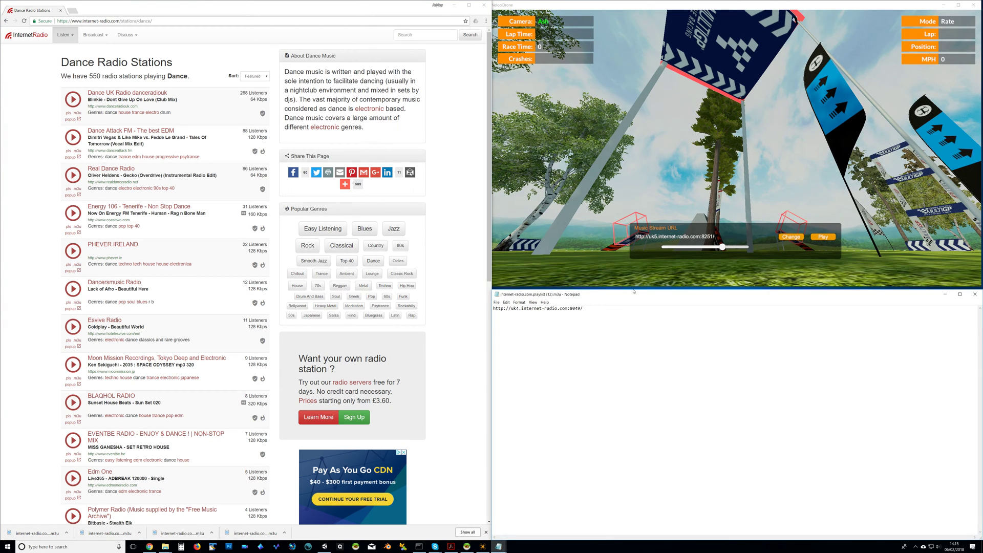
# Edit the Music Stream URL from uk5 to uk4 and port 8251 to 8049, then play it.
pyautogui.click(681, 242)
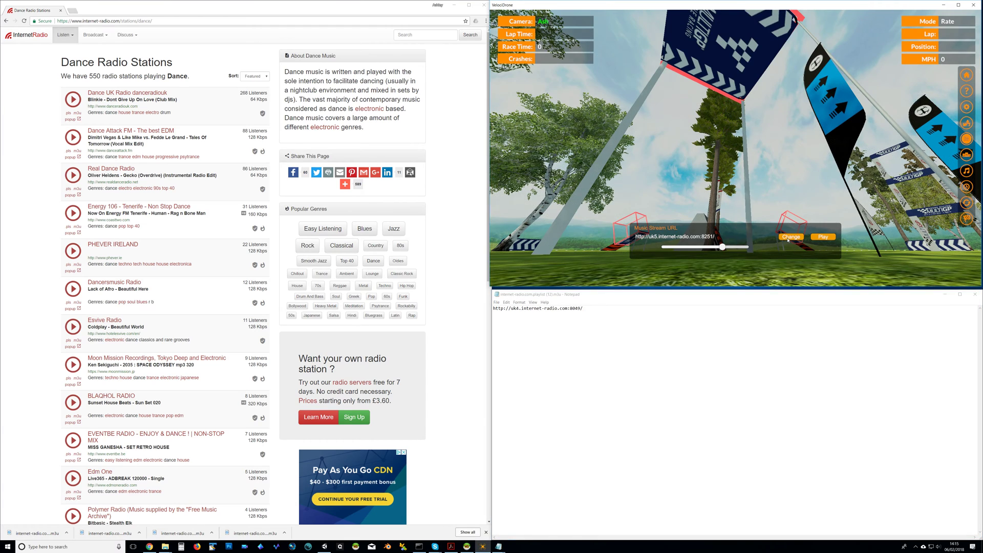
pyautogui.click(681, 243)
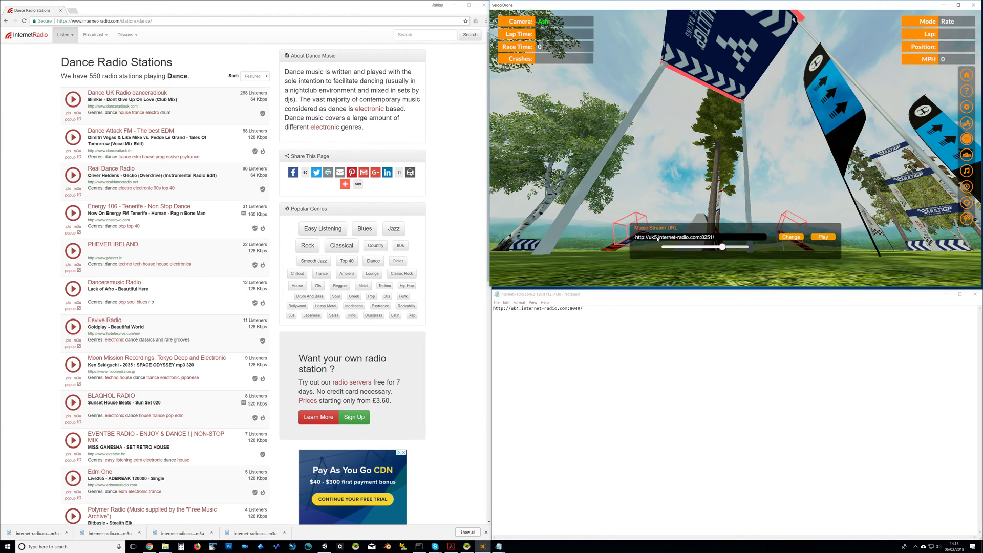
pyautogui.press('BackSpace')
pyautogui.write('4')
pyautogui.click(702, 237)
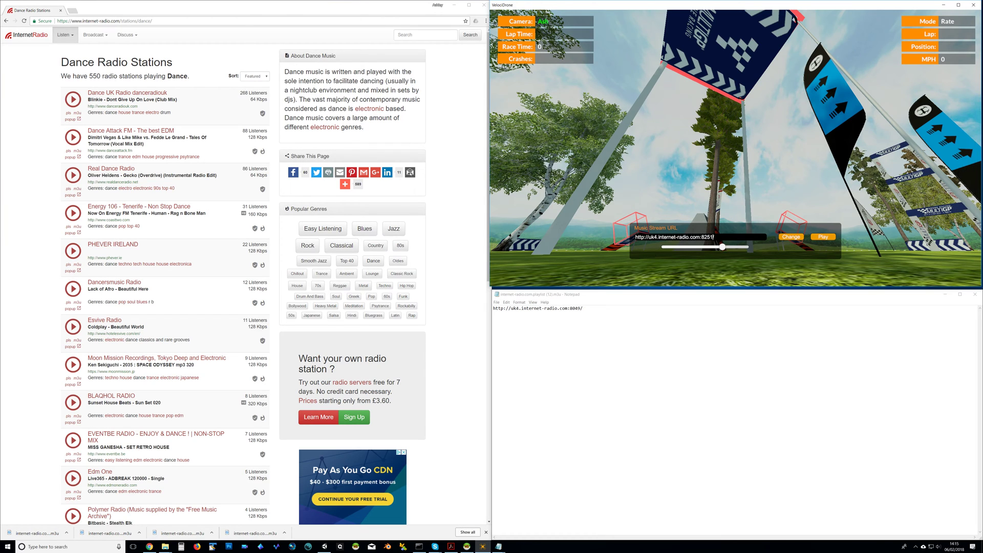
pyautogui.press('BackSpace')
pyautogui.press('BackSpace')
pyautogui.press('BackSpace')
pyautogui.write('0')
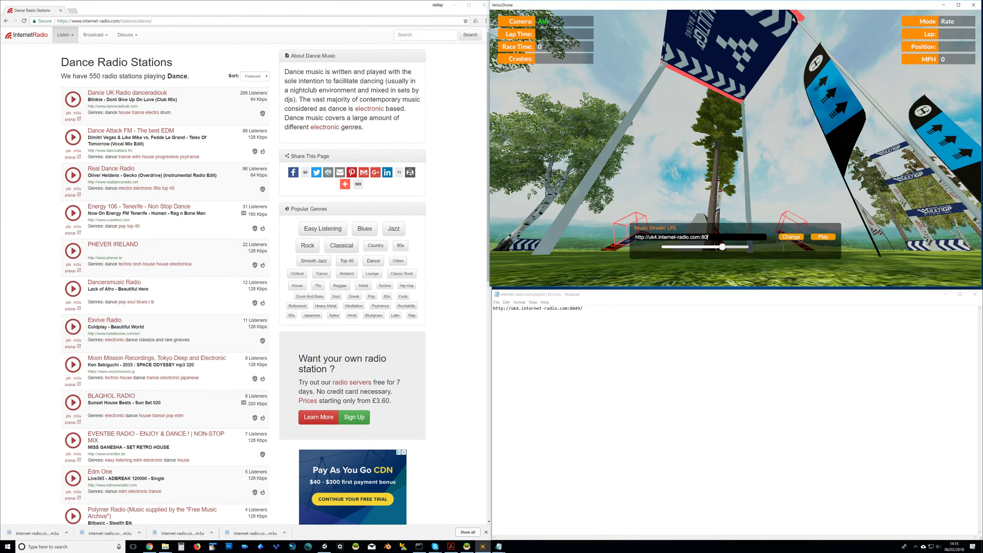
pyautogui.write('49')
pyautogui.click(822, 237)
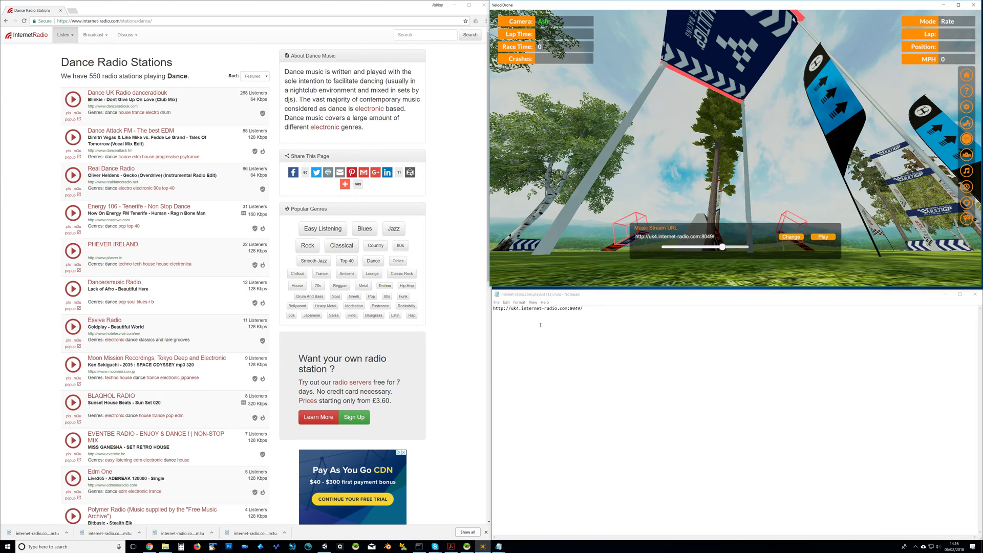
pyautogui.click(813, 236)
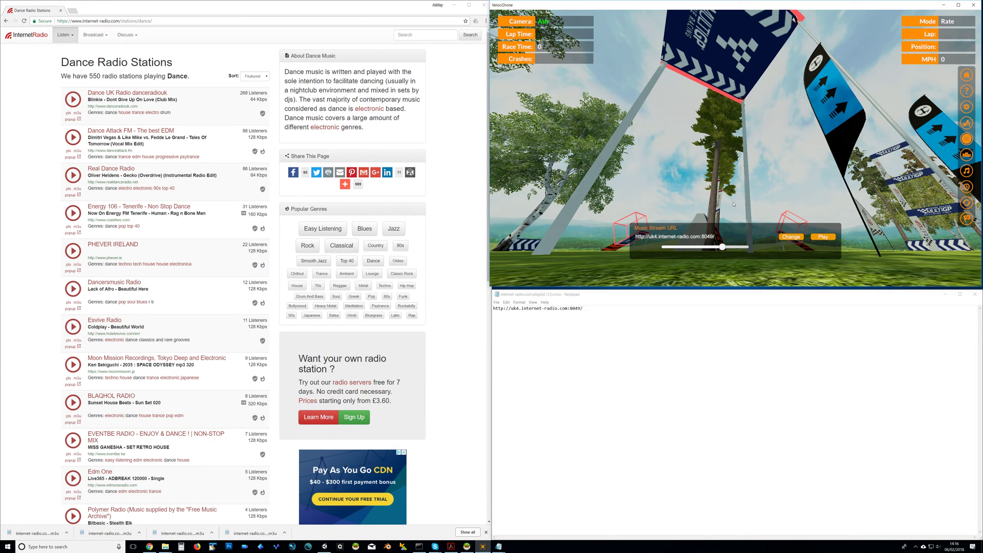